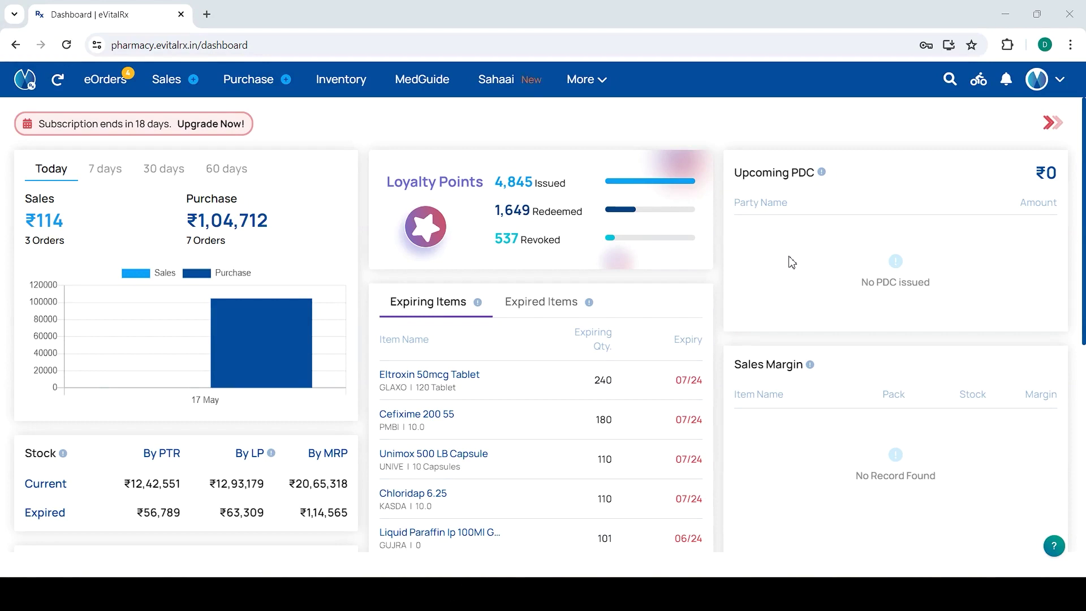
- Go to the Services & Tools page through the profile menu's Account & Settings
left_click(1057, 84)
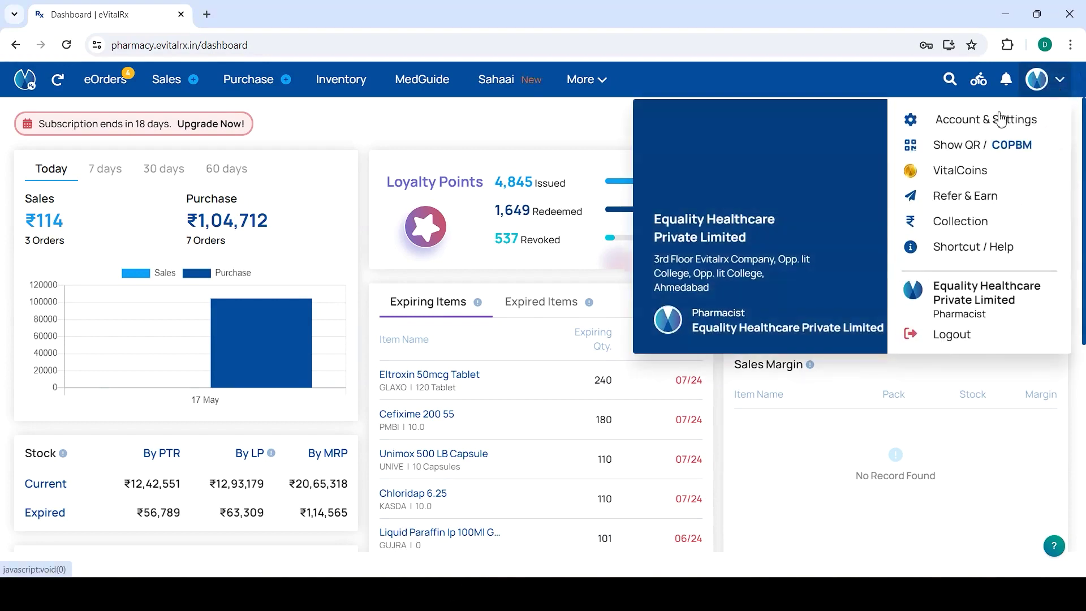
left_click(991, 119)
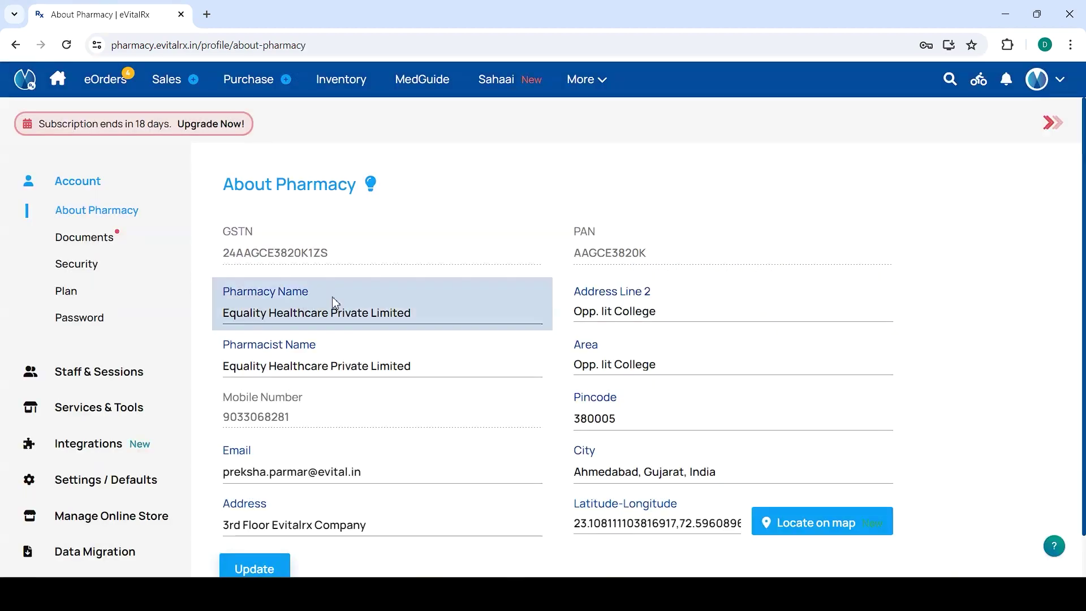
left_click(98, 407)
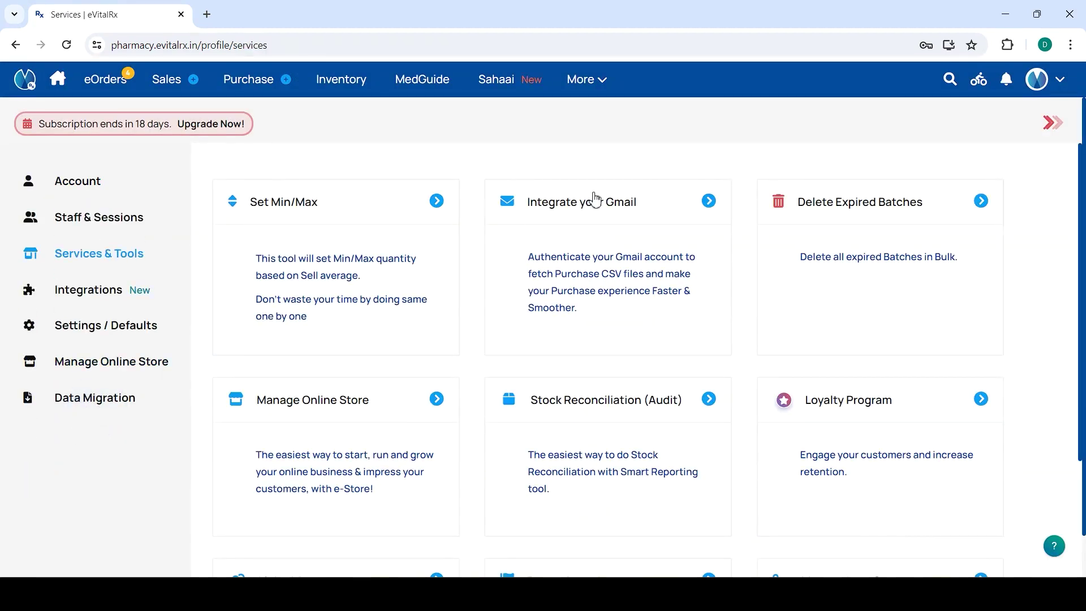
- Show the Stock Reconciliation settings: daily items count 12, stock adjustment enabled
left_click(617, 421)
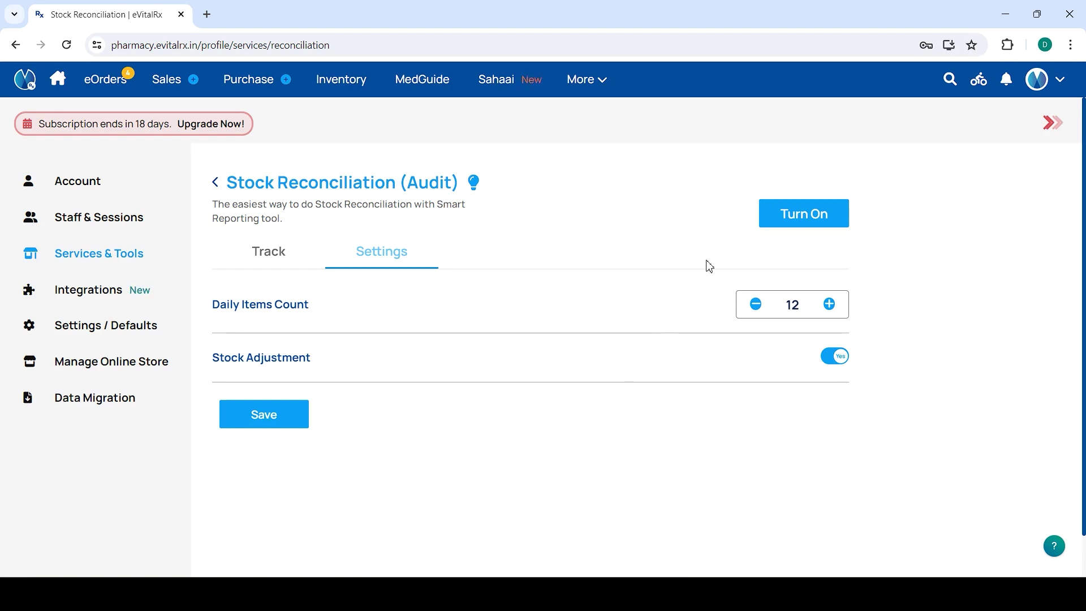
- Turn Stock Reconciliation on and confirm the prompt with Yes
left_click(789, 218)
left_click(495, 341)
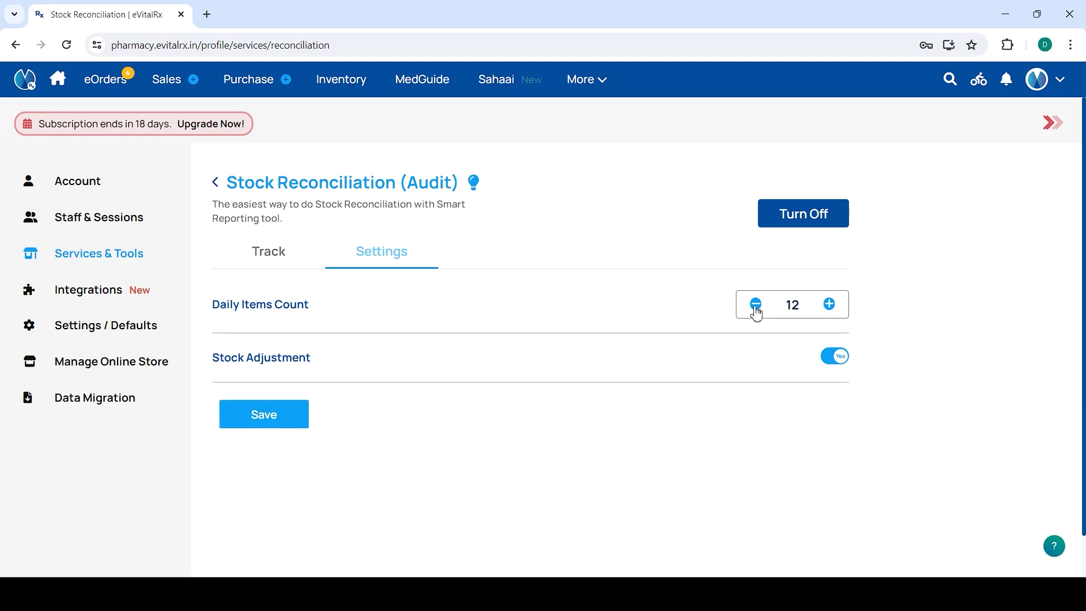
left_click(755, 304)
left_click(830, 304)
left_click(830, 304)
- Save the reconciliation settings and log in to the staff account
left_click(287, 418)
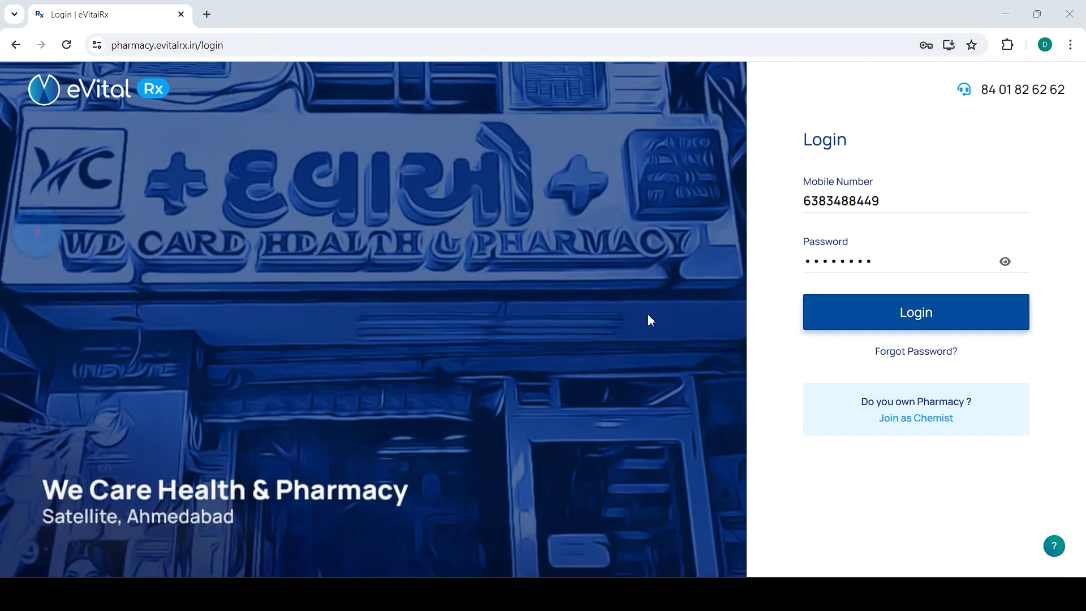
left_click(823, 311)
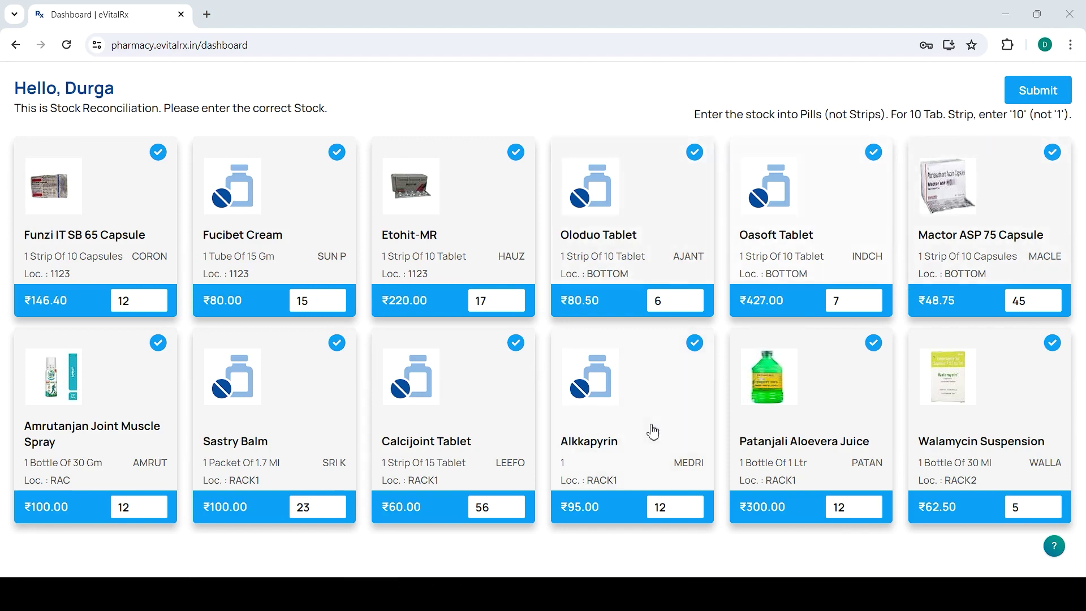
- Submit the twelve counted items and confirm the reconciliation is completed
left_click(1038, 91)
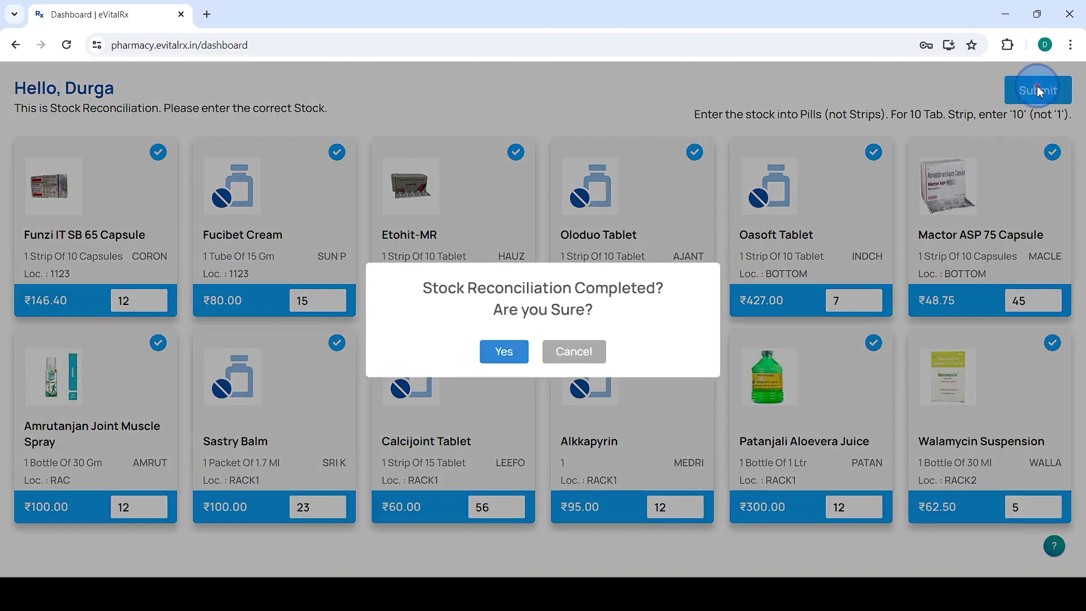
left_click(503, 352)
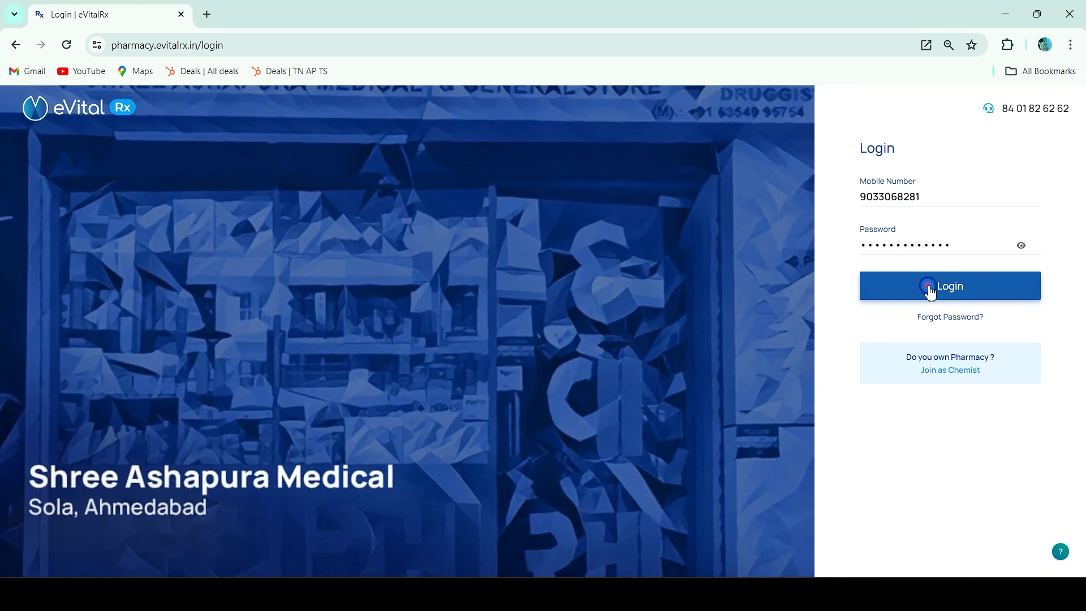
- Log in as owner and open the Stock Reconciliation (Audit) Report for 17/05/2024
left_click(931, 292)
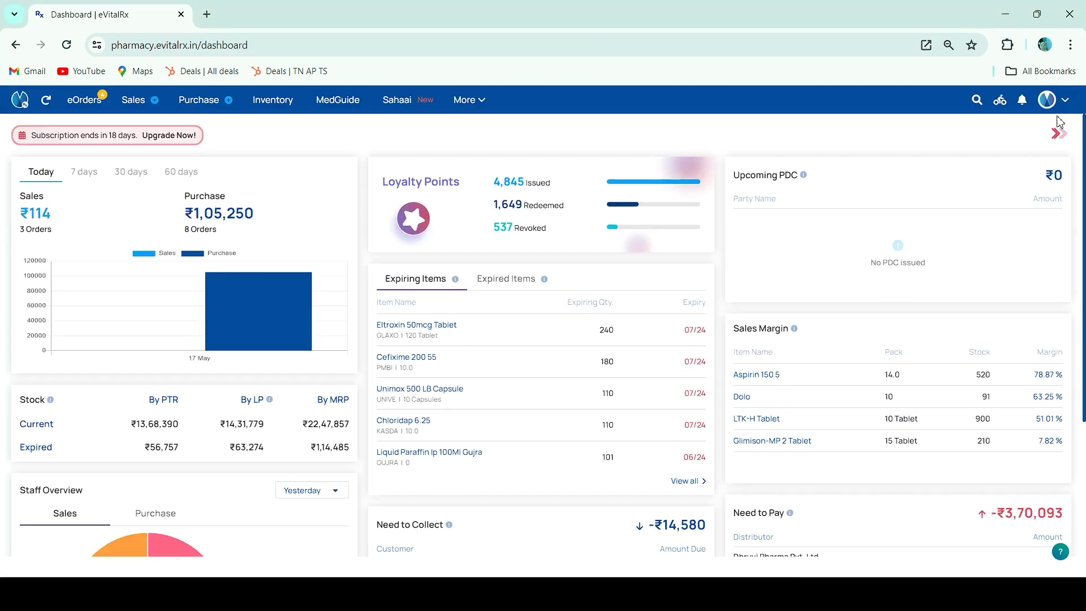
left_click(1051, 101)
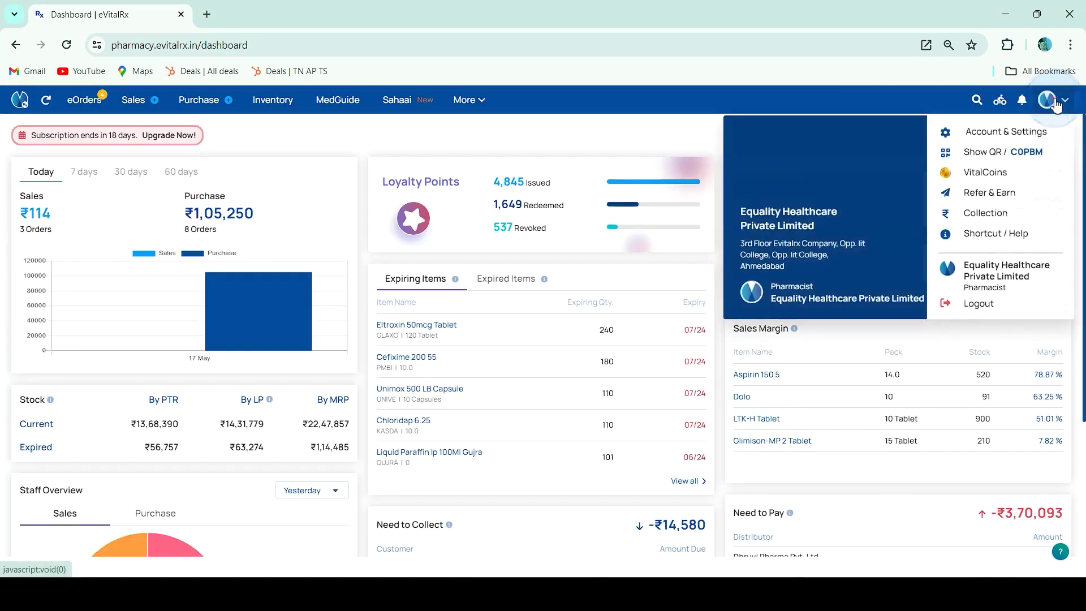
left_click(1012, 134)
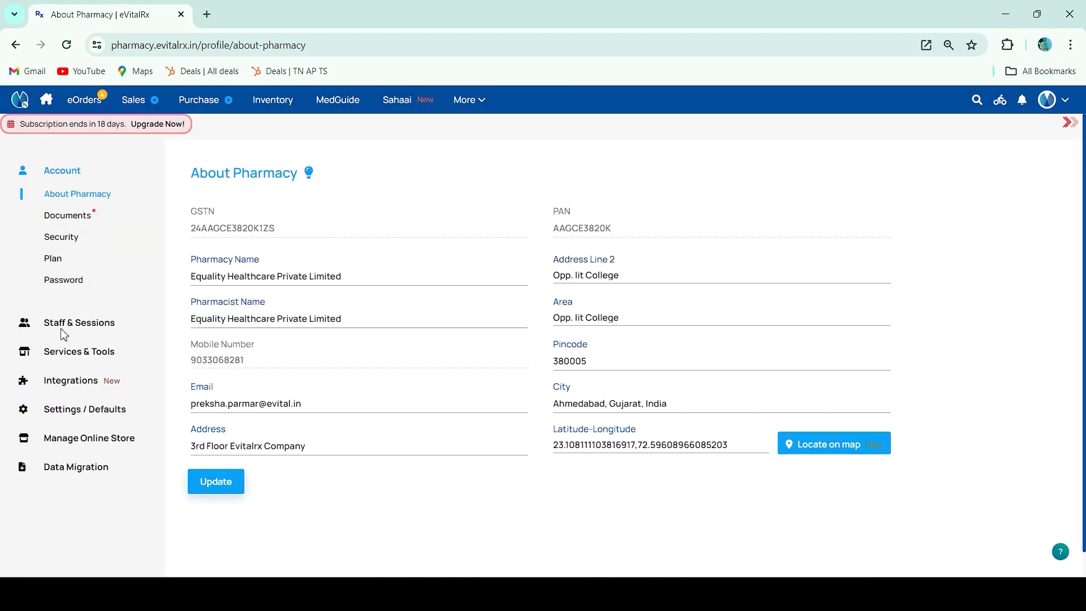
left_click(89, 352)
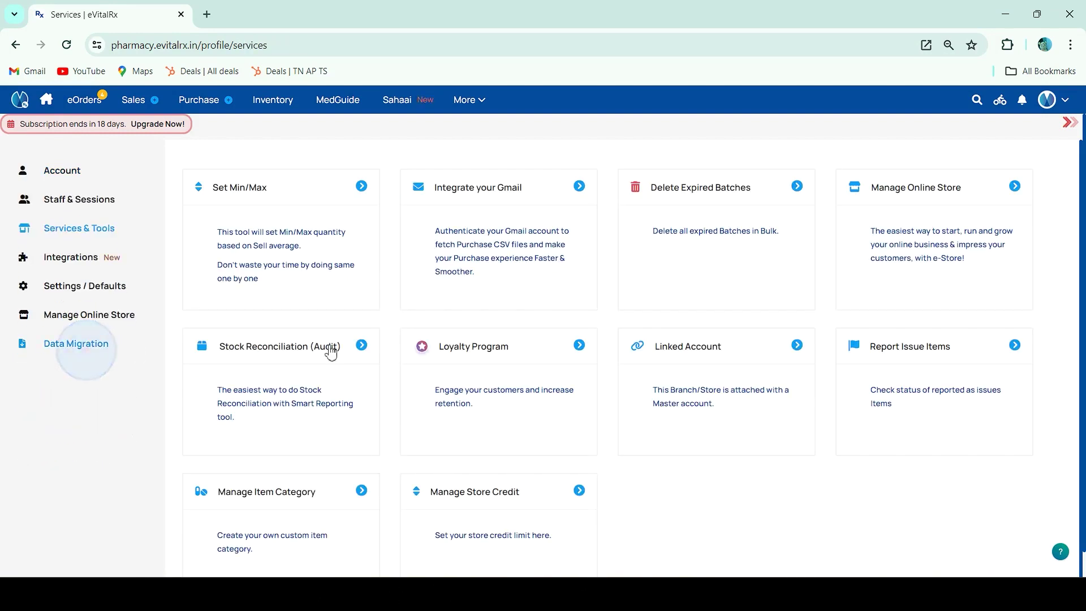
left_click(296, 346)
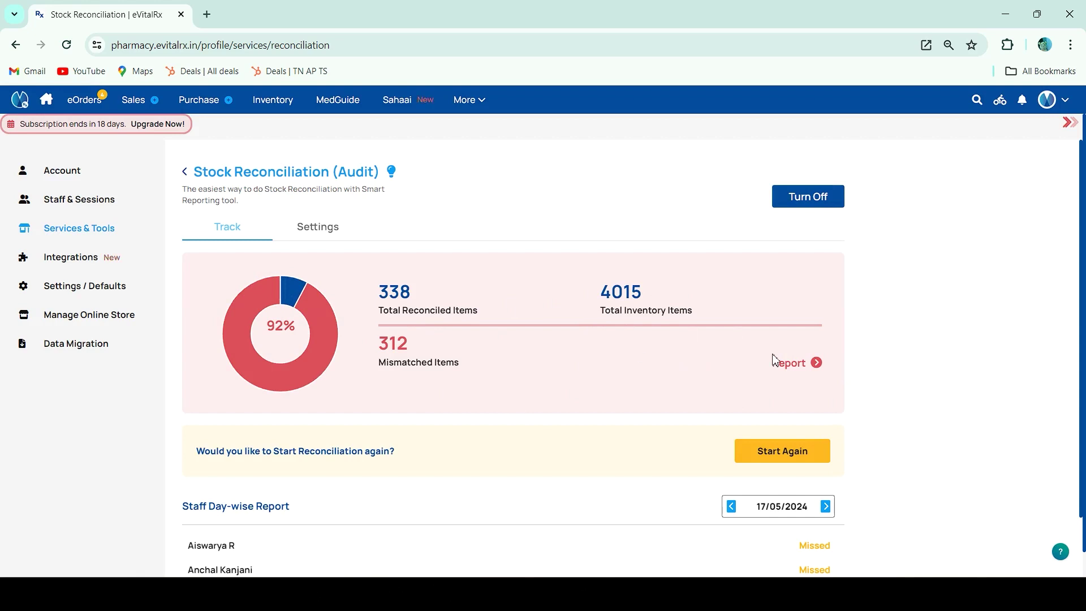
left_click(816, 363)
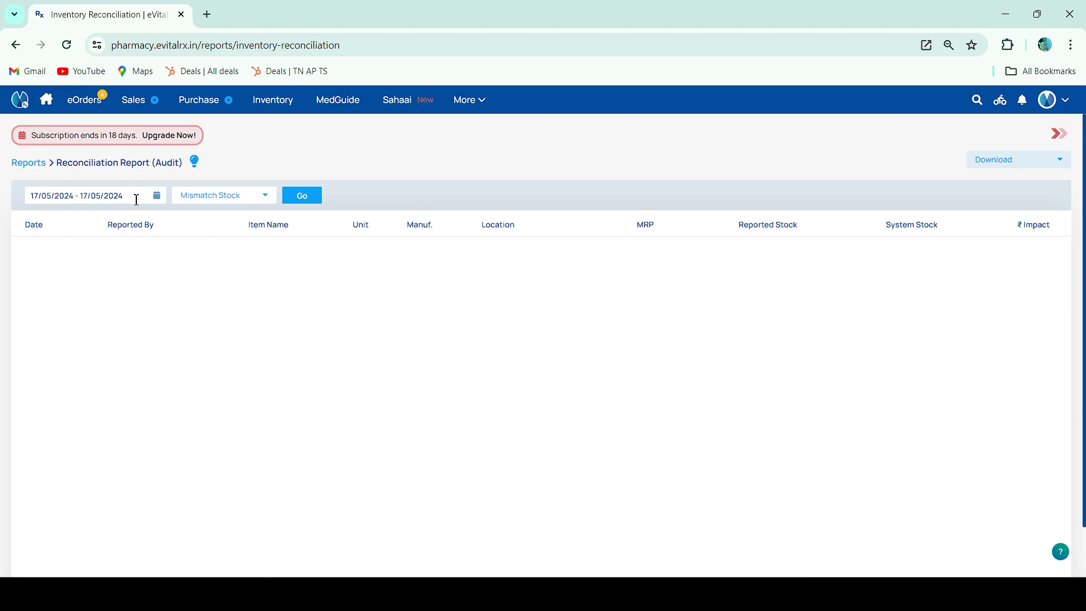
- Generate the audit report for Today with Stock Status set to All
left_click(132, 196)
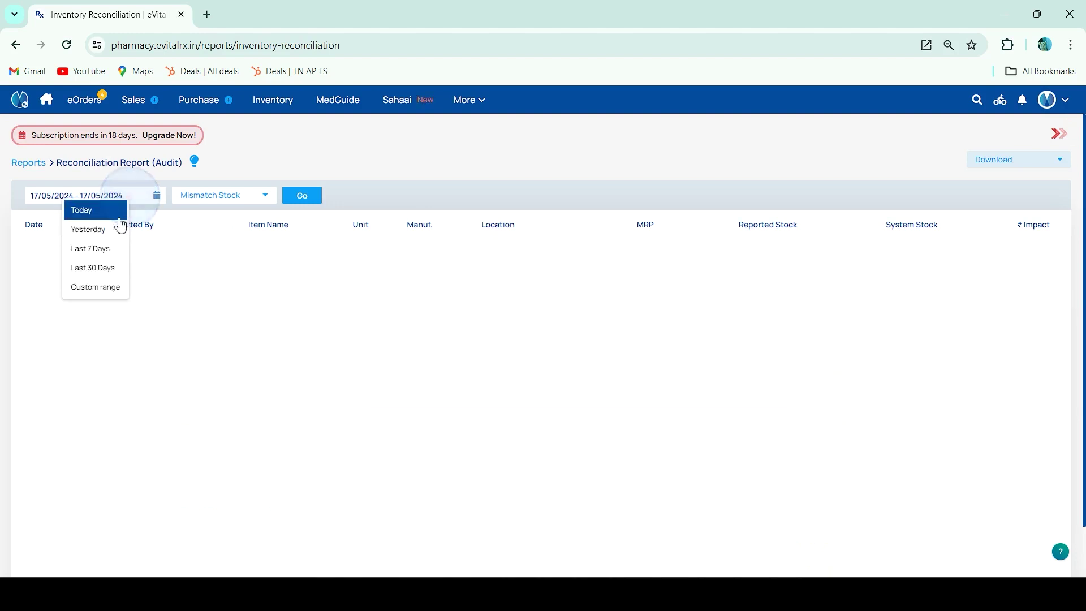
left_click(115, 209)
left_click(220, 198)
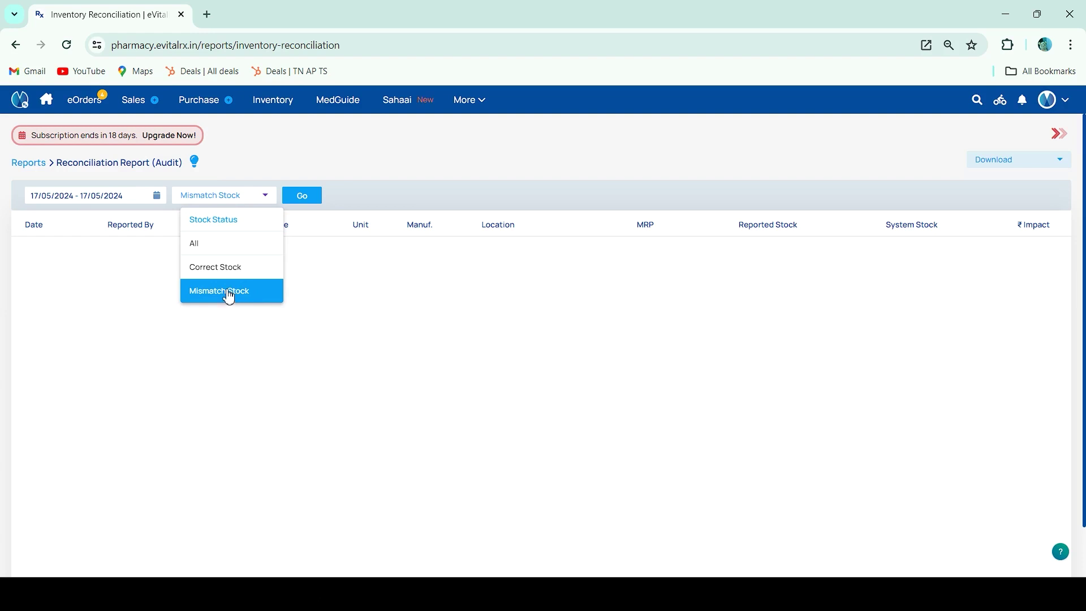
left_click(212, 243)
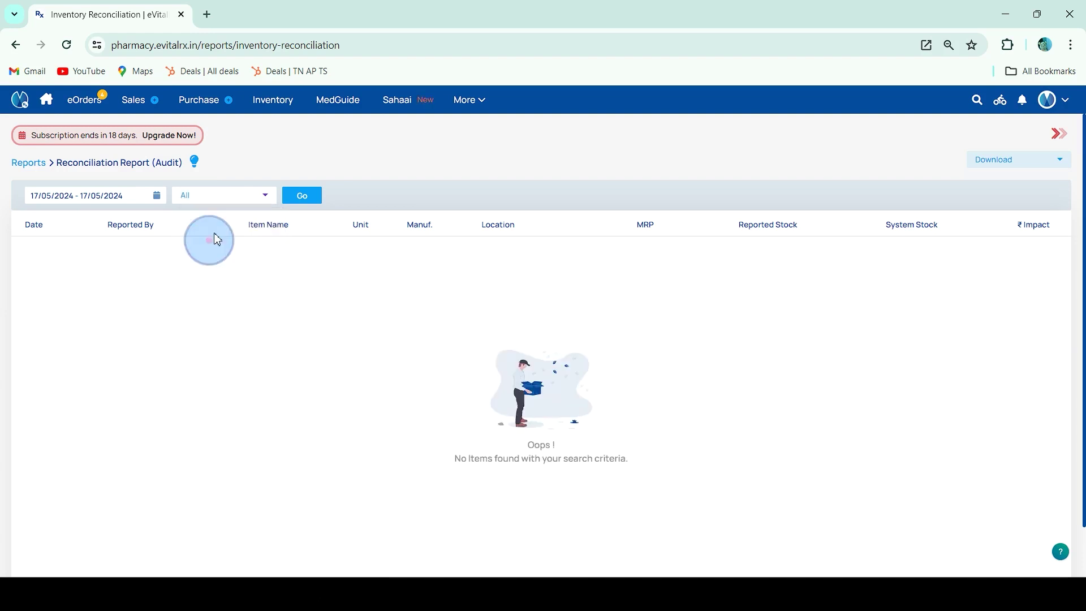
left_click(301, 195)
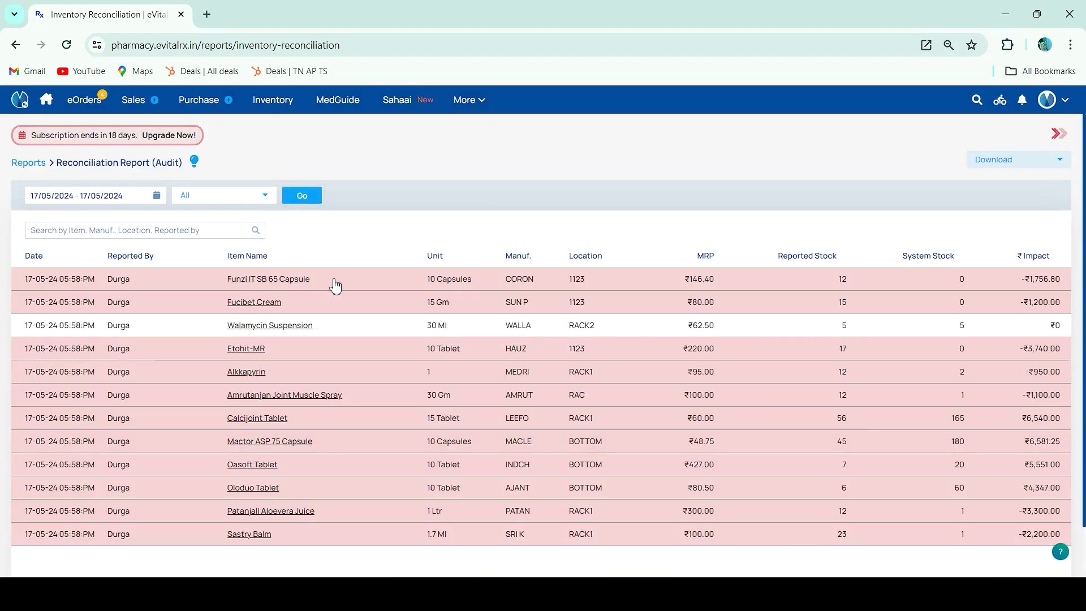
scroll(337, 285, "down", 2)
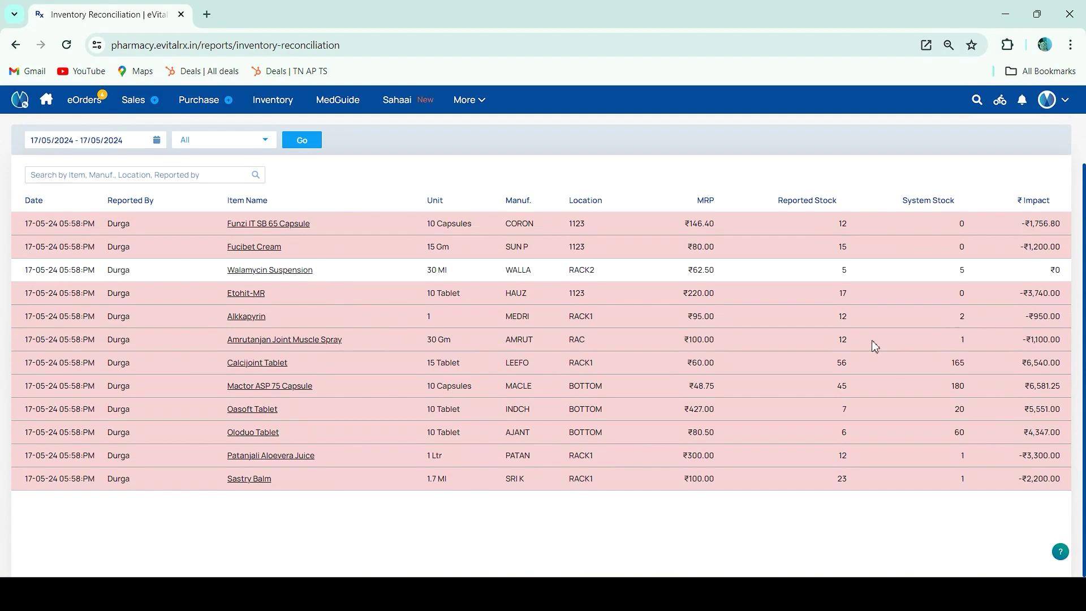
scroll(872, 339, "up", 2)
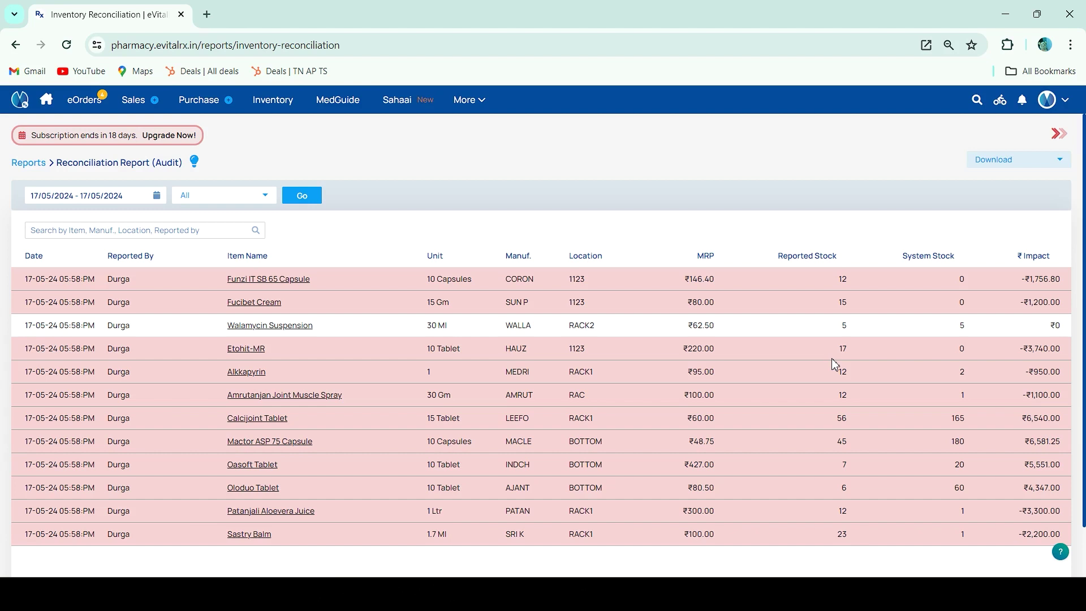
scroll(829, 425, "down", 2)
scroll(950, 335, "up", 2)
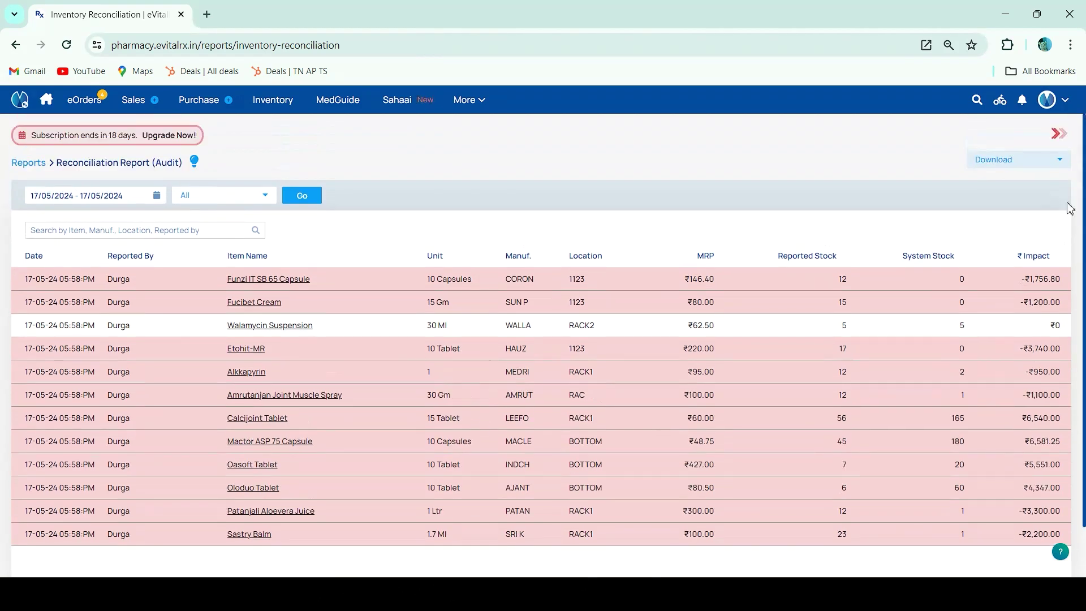
left_click(1006, 161)
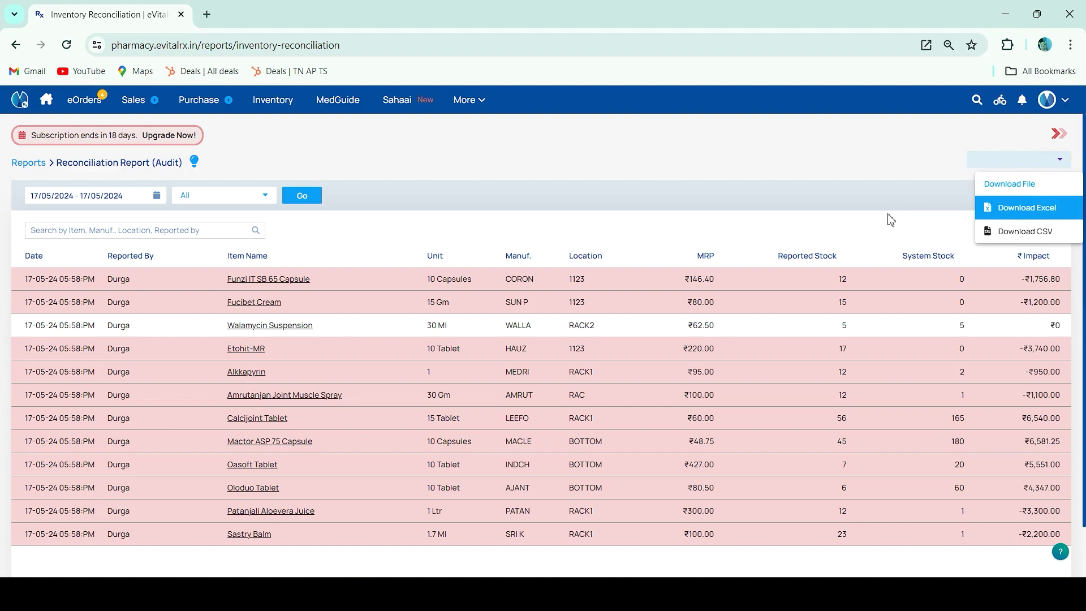
left_click(881, 155)
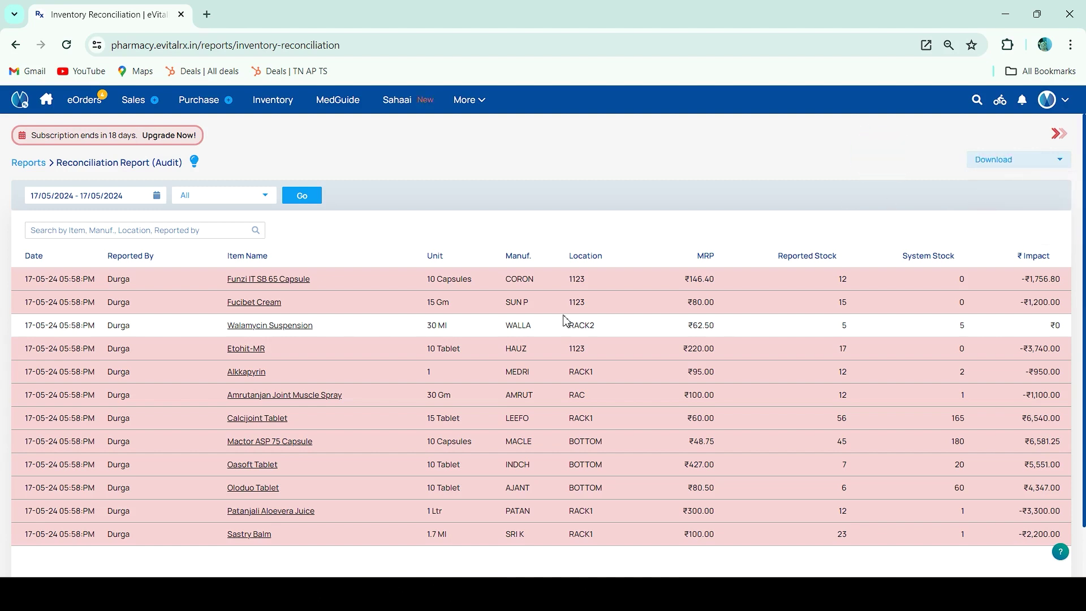